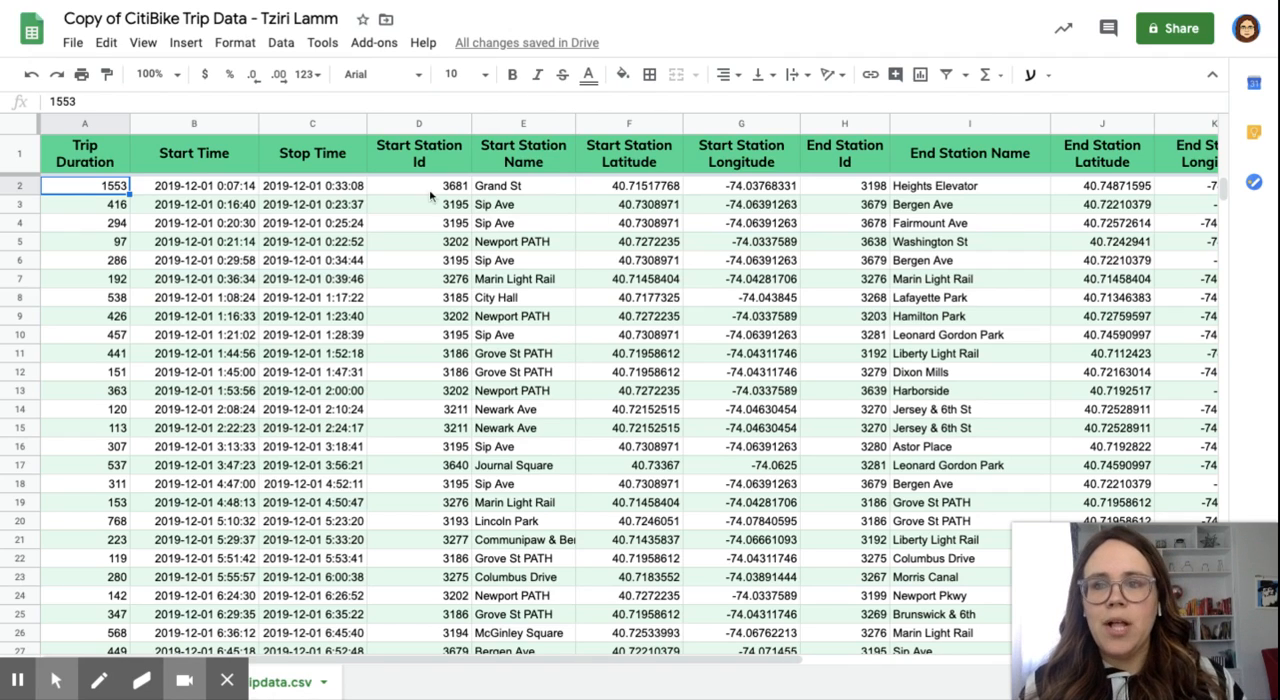
Step: Insert one blank column immediately to the right of the Trip Duration column
{"action": "left_click", "coordinate": [84, 124]}
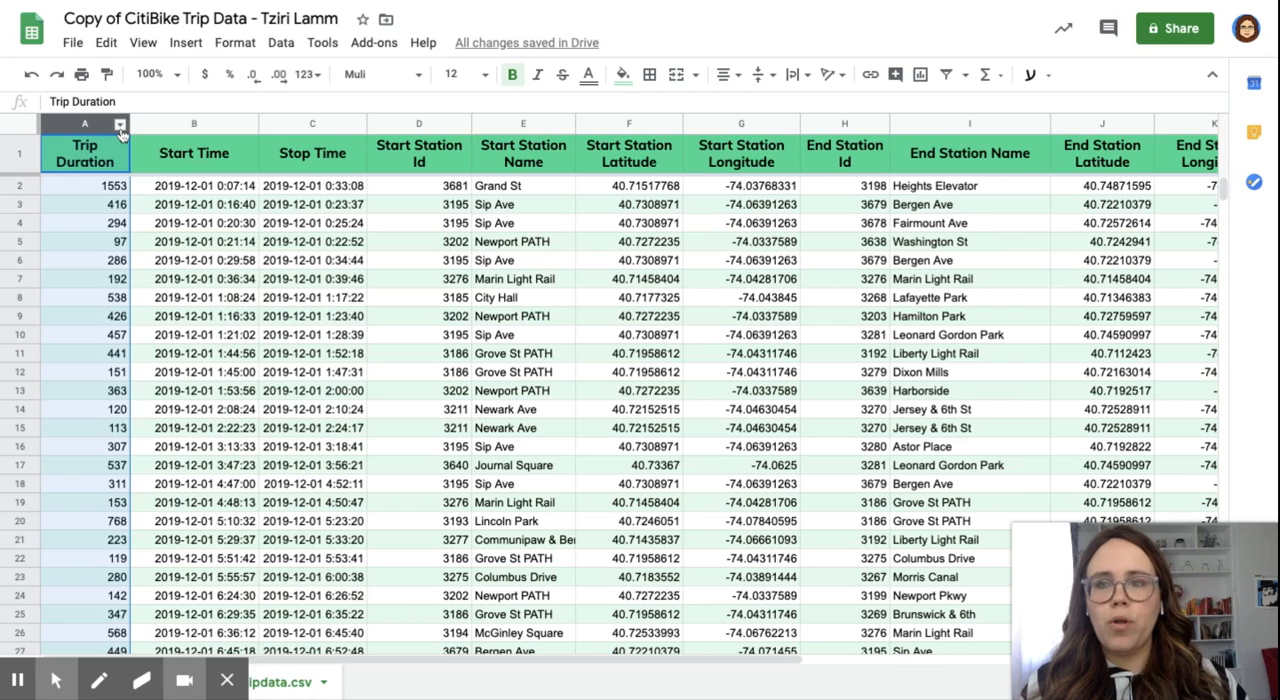
{"action": "left_click", "coordinate": [120, 126]}
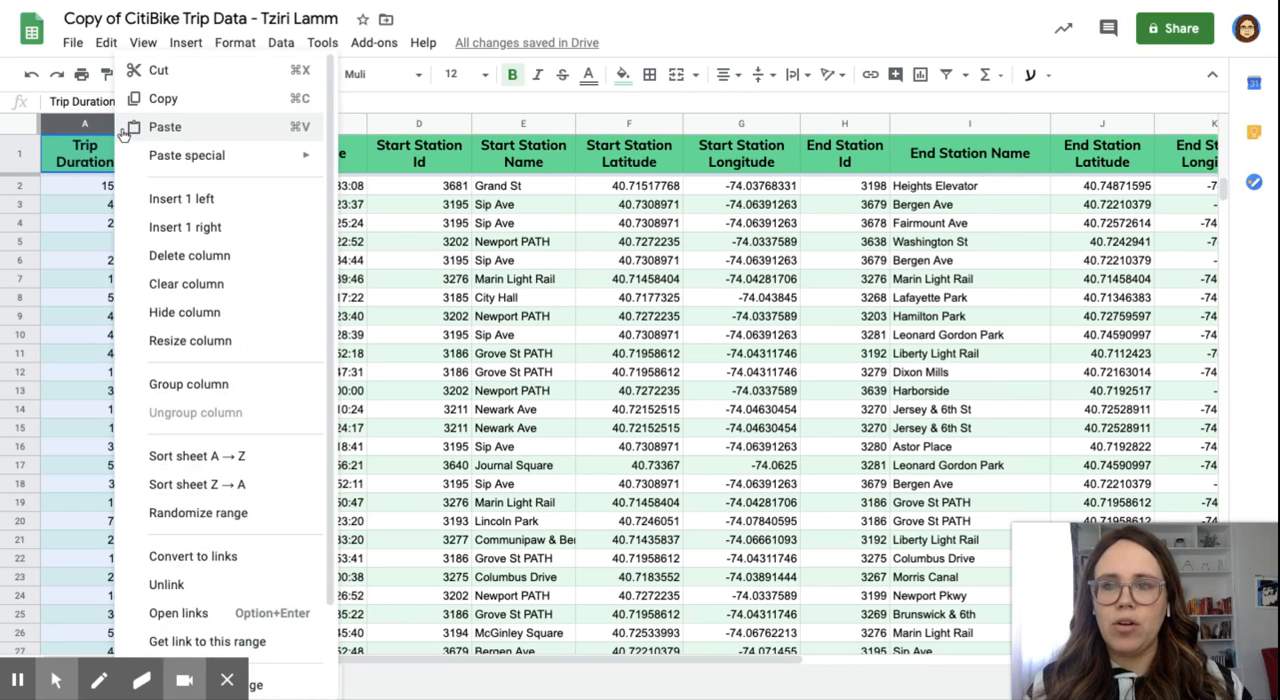
{"action": "left_click", "coordinate": [118, 127]}
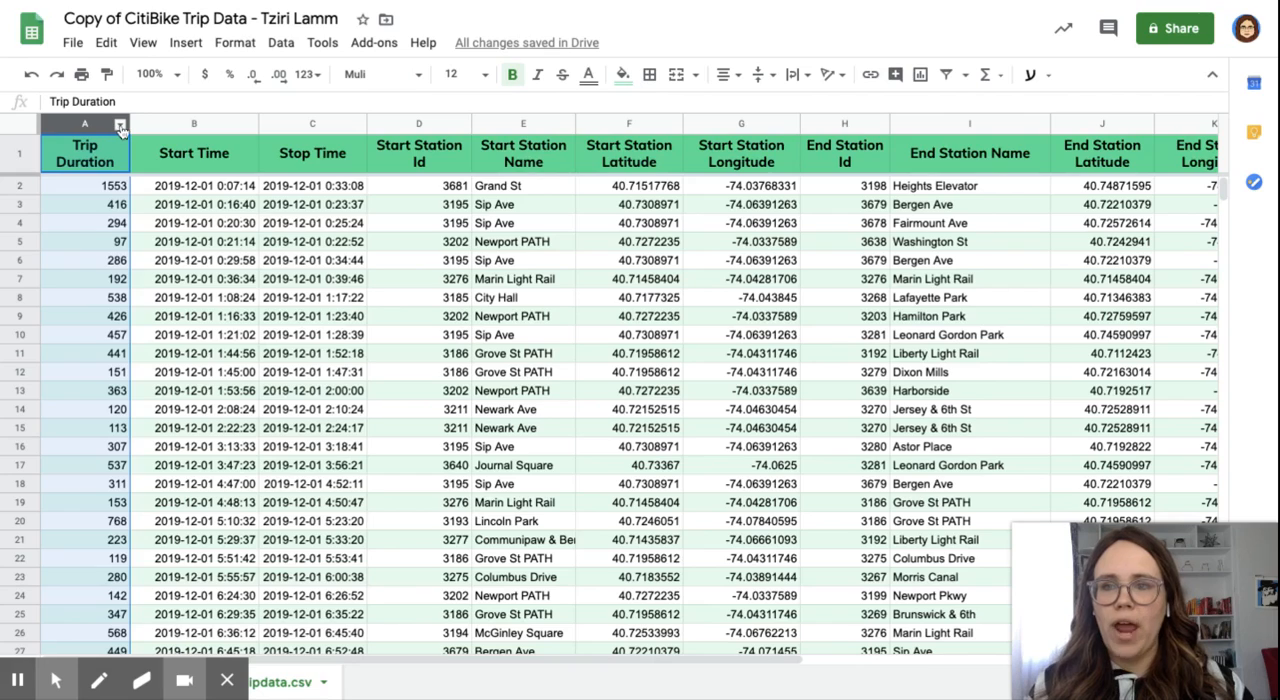
{"action": "left_click", "coordinate": [120, 127]}
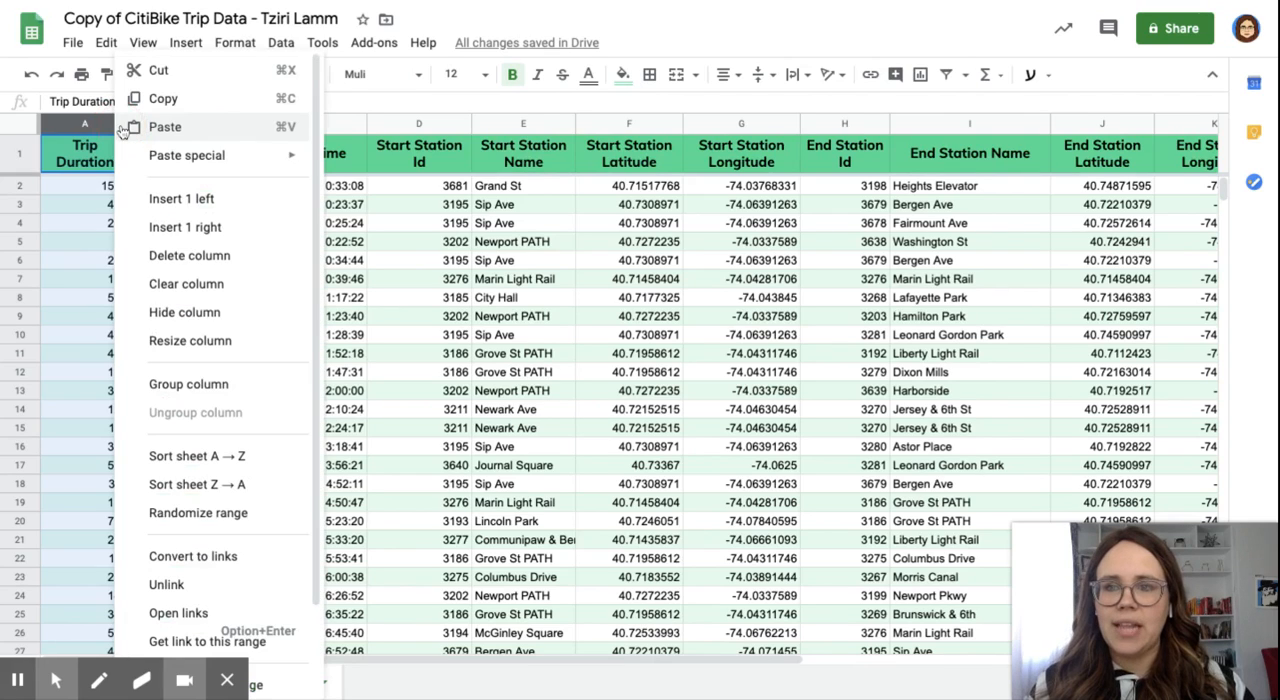
{"action": "left_click", "coordinate": [185, 229]}
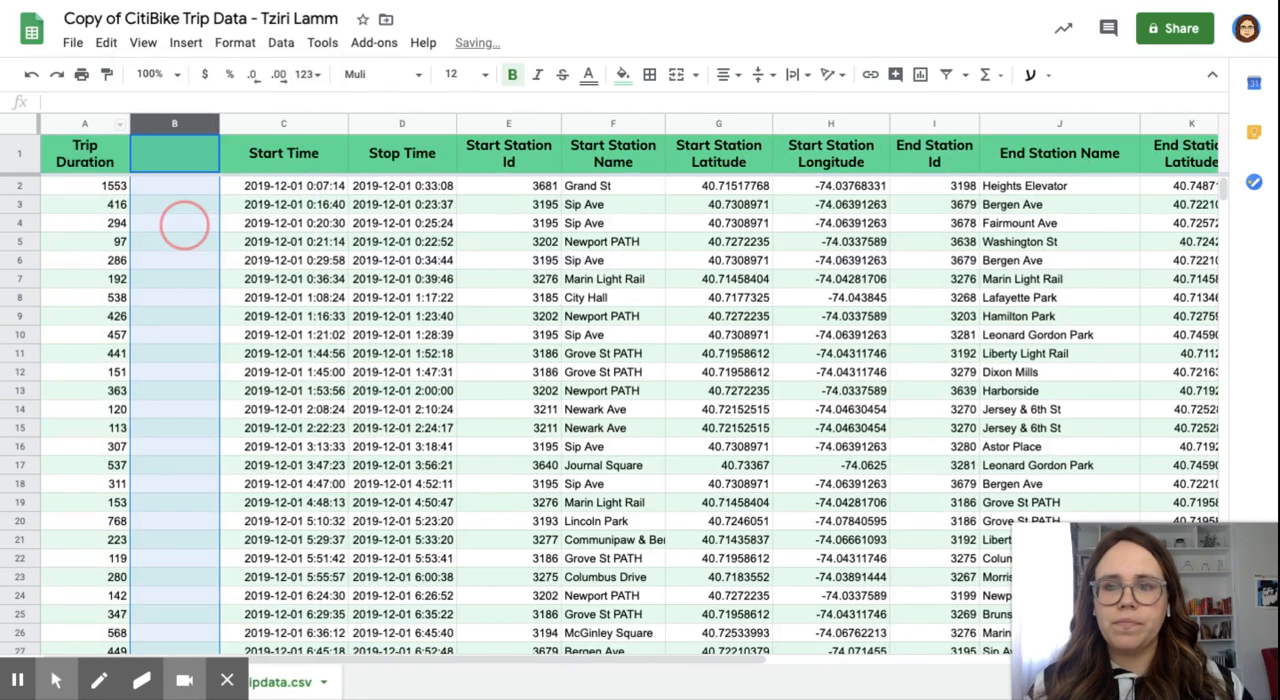
Step: Enter the formula =A2/60 in cell B2 to convert the first trip duration from seconds to minutes
{"action": "left_click", "coordinate": [181, 187]}
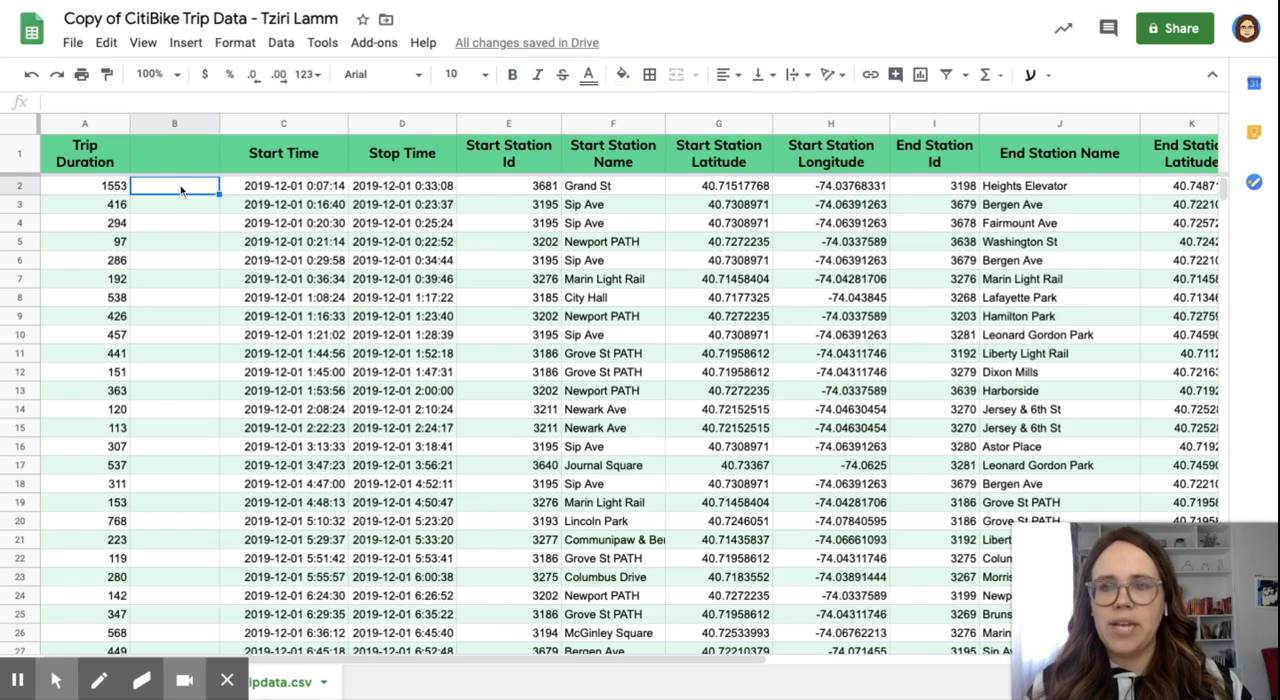
{"action": "double_click", "coordinate": [181, 189]}
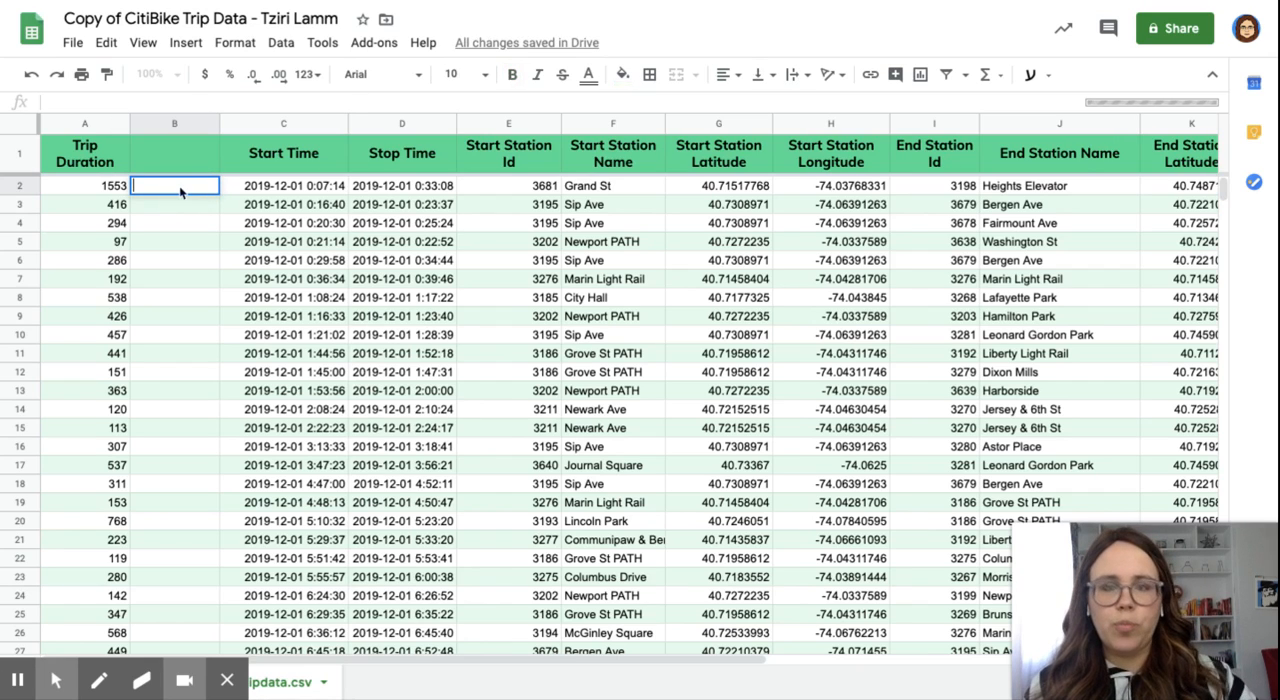
{"action": "type", "text": "="}
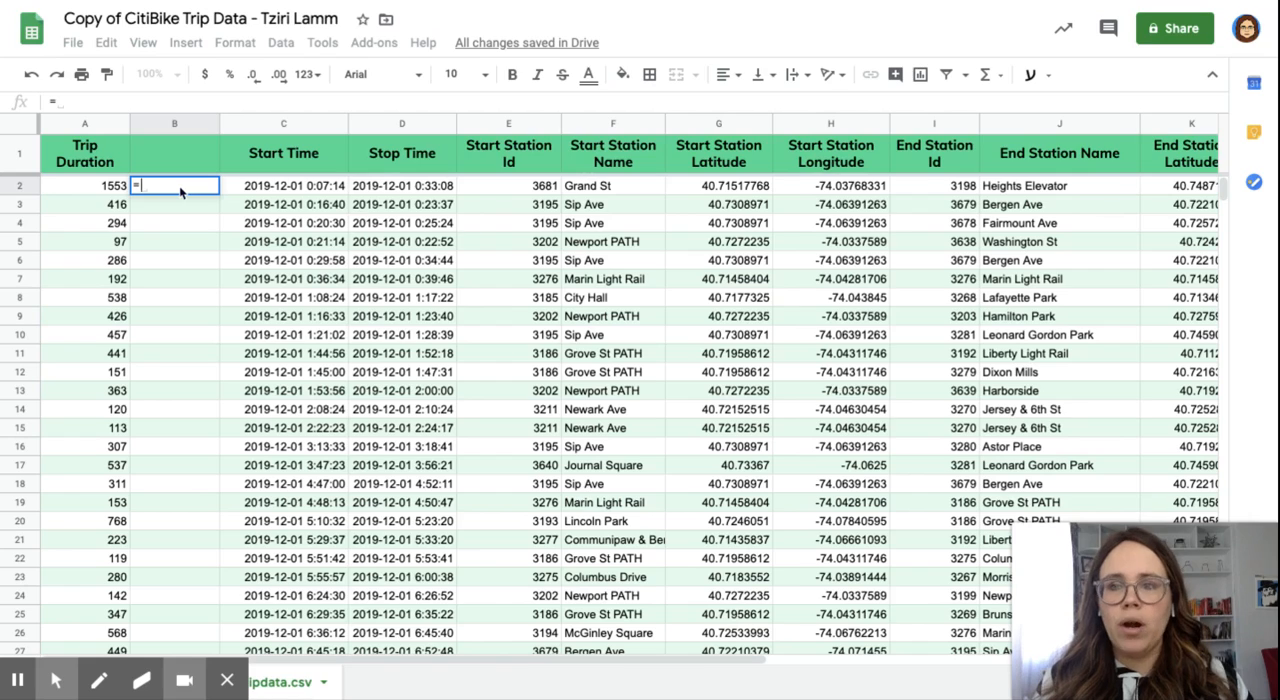
{"action": "left_click", "coordinate": [107, 189]}
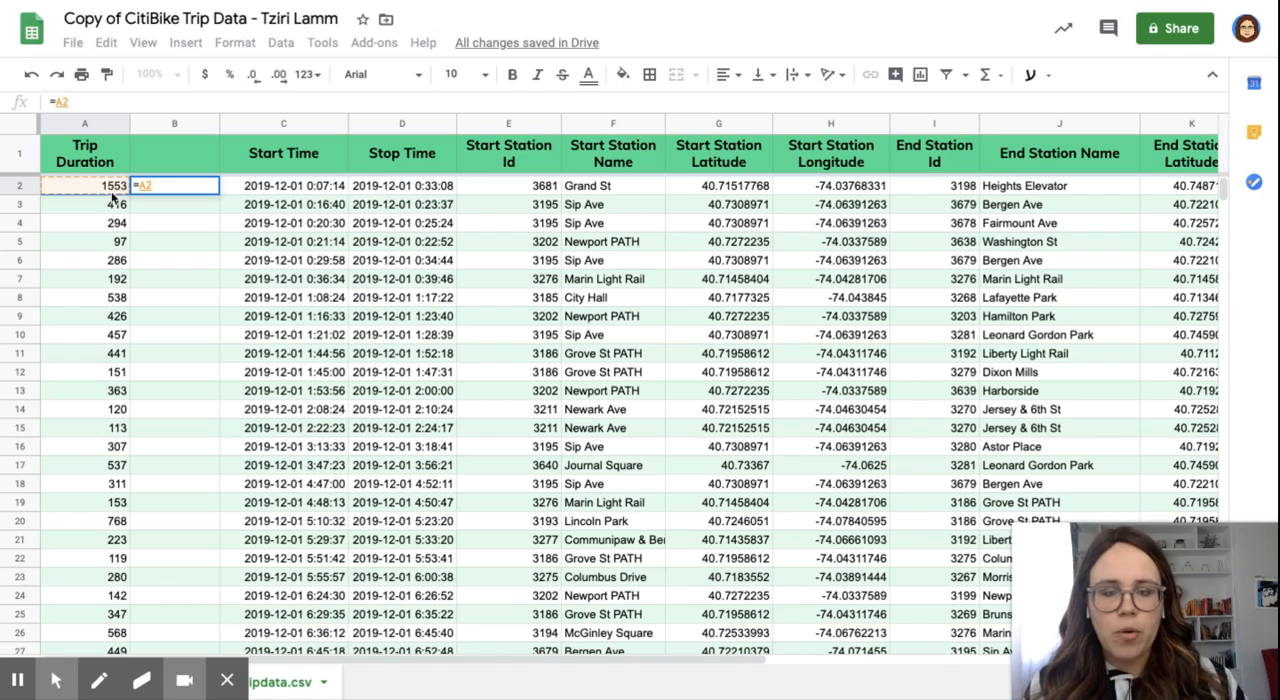
{"action": "type", "text": "/60"}
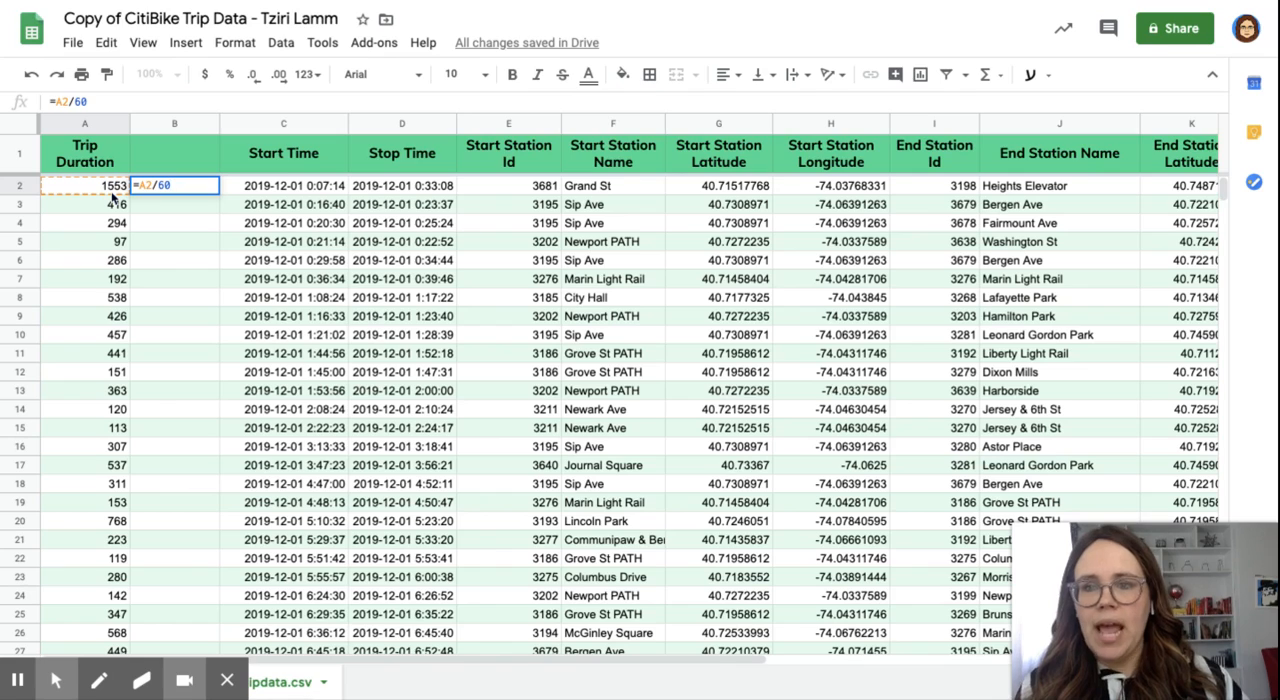
{"action": "key", "text": "Return"}
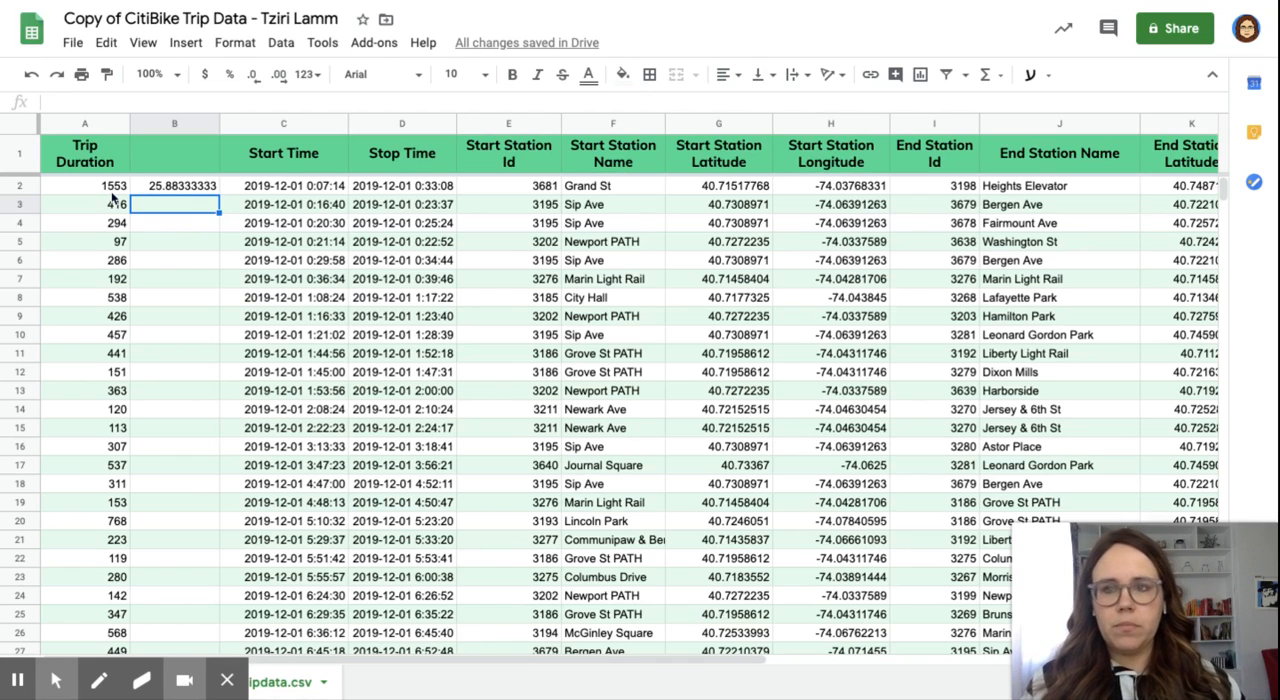
Step: Fill the formula in B2 down column B for all trip rows
{"action": "scroll", "coordinate": [192, 372], "scroll_direction": "down", "scroll_amount": 15}
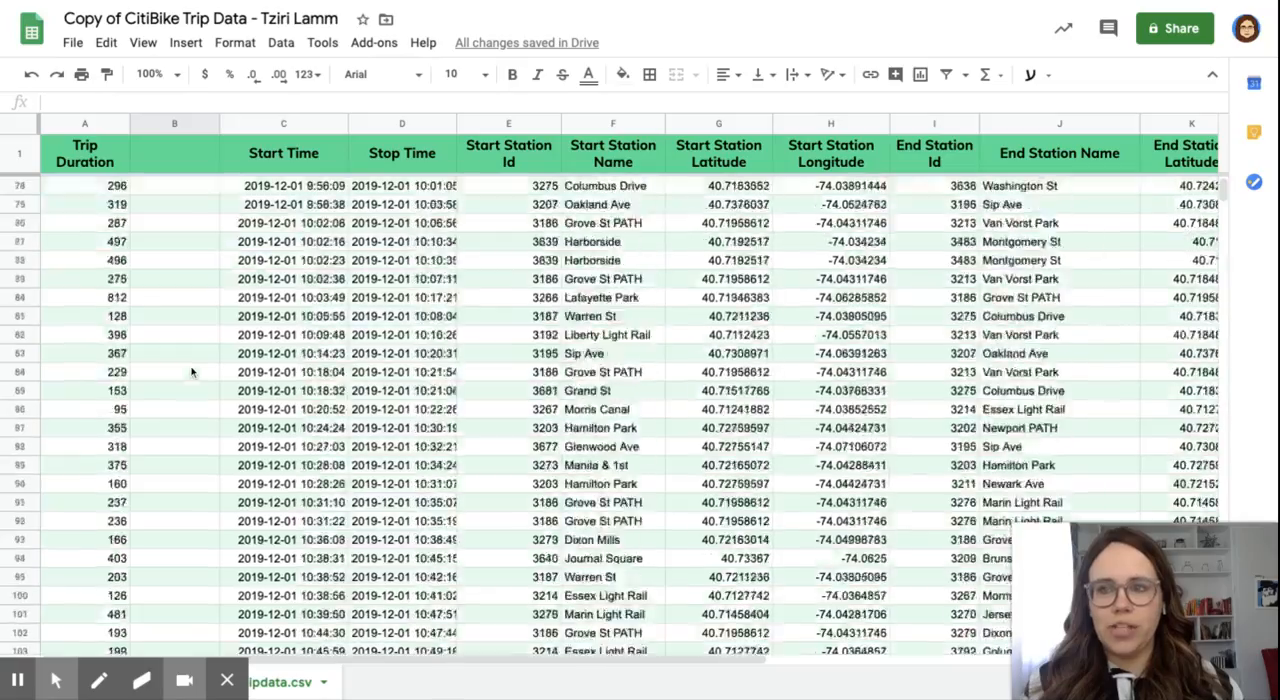
{"action": "scroll", "coordinate": [192, 372], "scroll_direction": "down", "scroll_amount": 20}
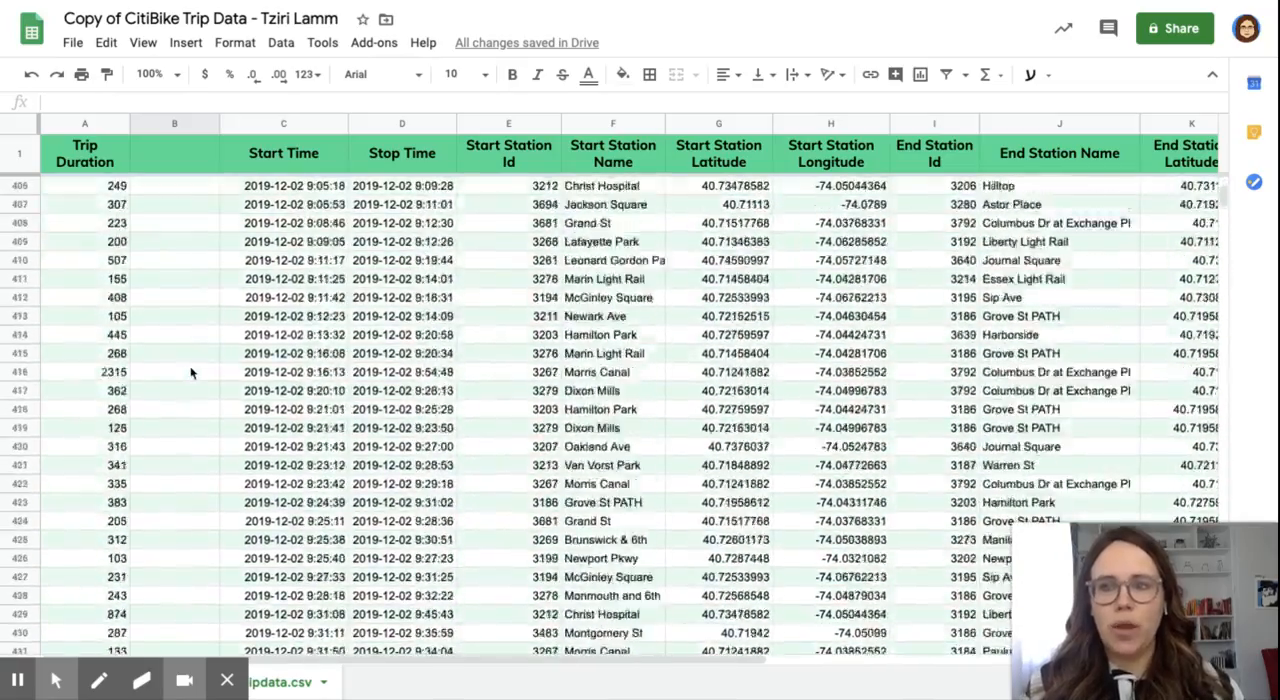
{"action": "scroll", "coordinate": [192, 372], "scroll_direction": "down", "scroll_amount": 8}
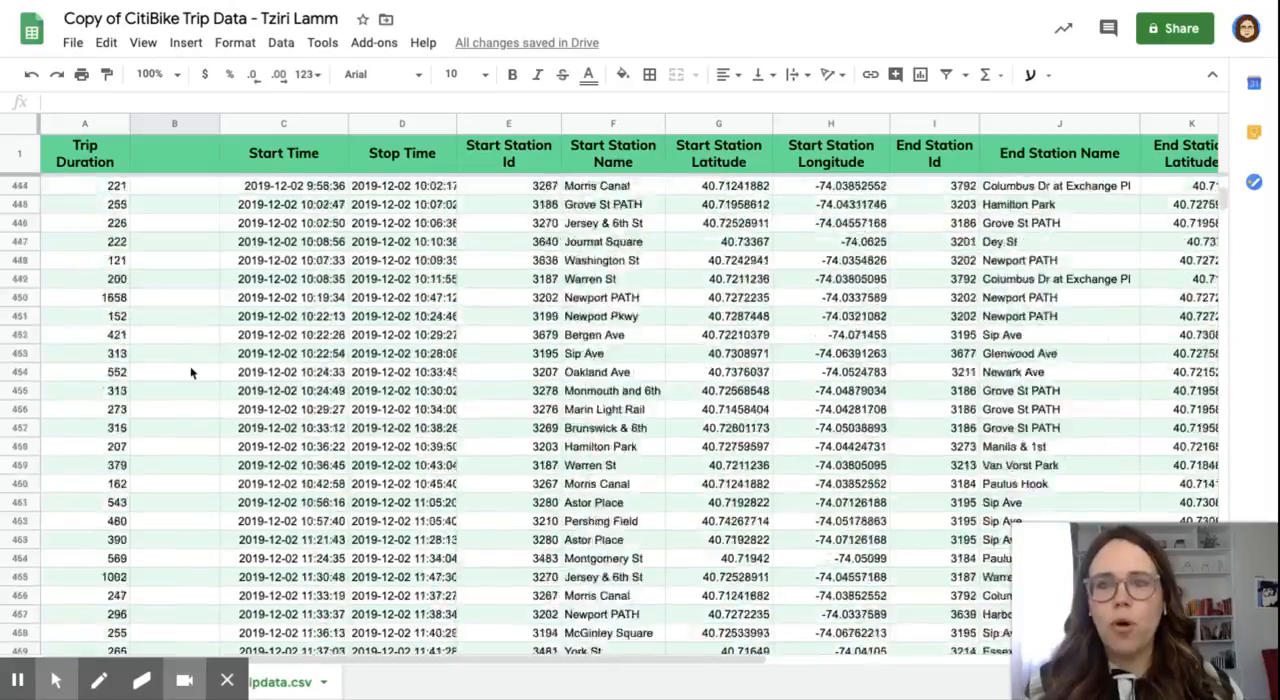
{"action": "scroll", "coordinate": [192, 372], "scroll_direction": "up", "scroll_amount": 20}
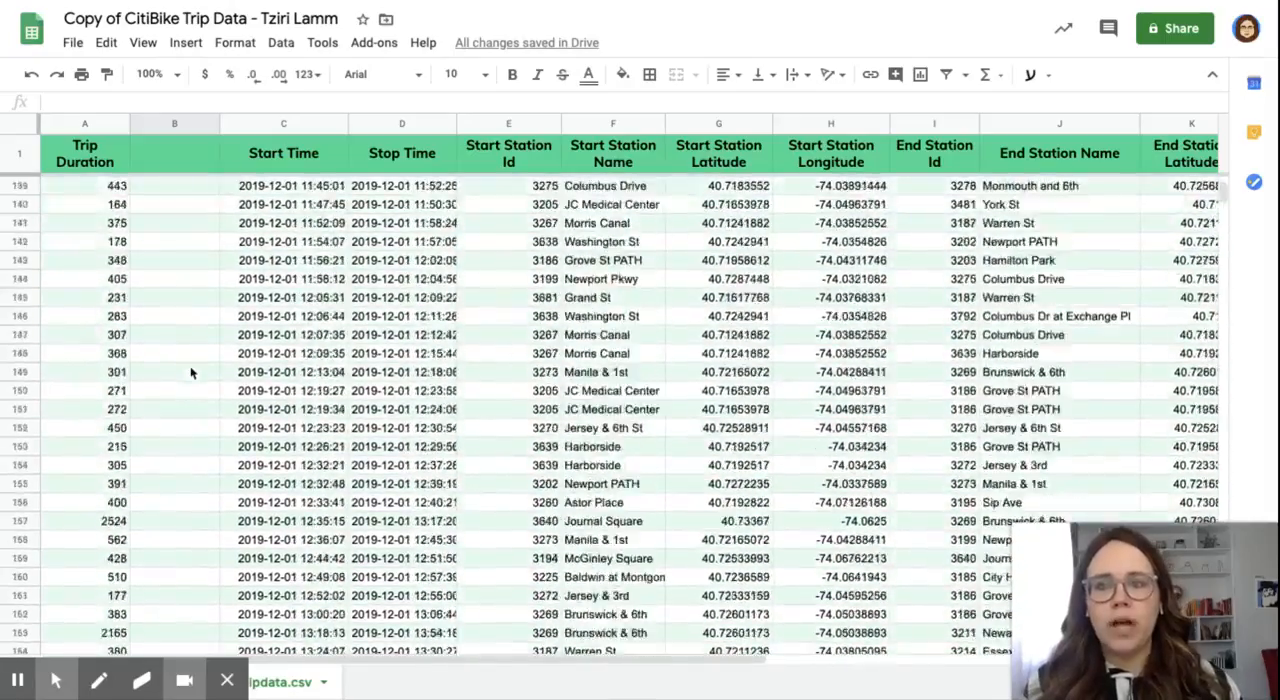
{"action": "scroll", "coordinate": [192, 372], "scroll_direction": "up", "scroll_amount": 20}
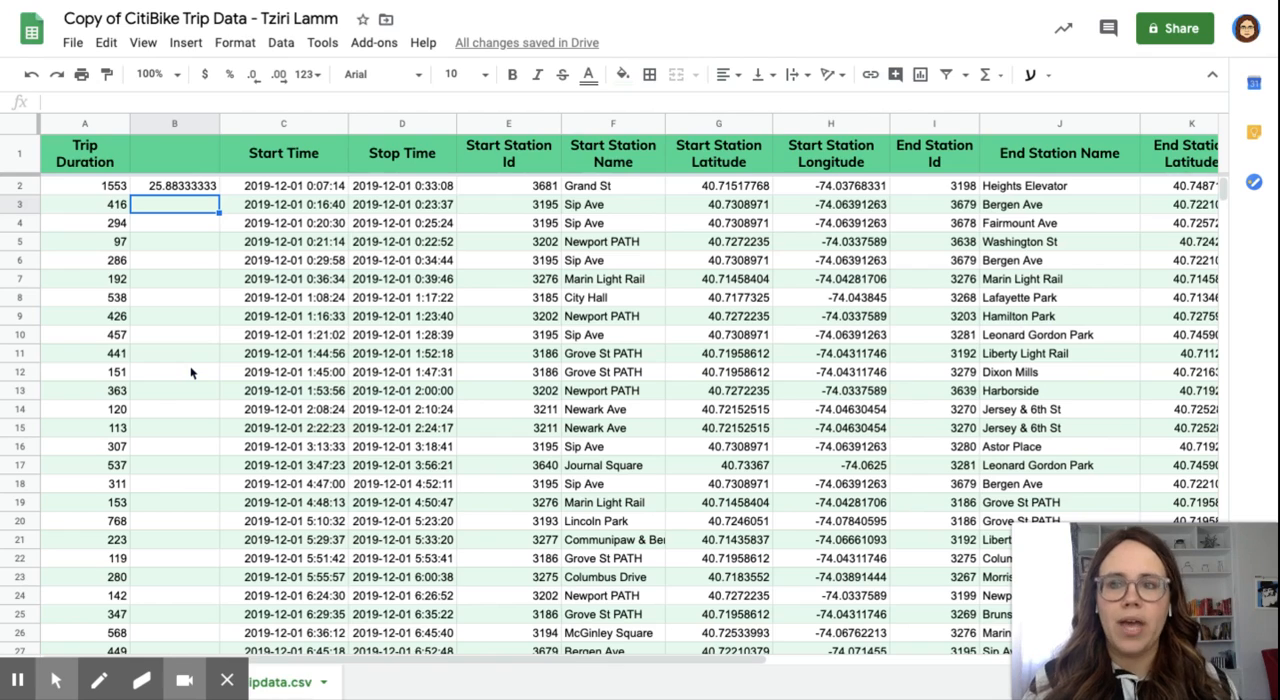
{"action": "left_click", "coordinate": [190, 186]}
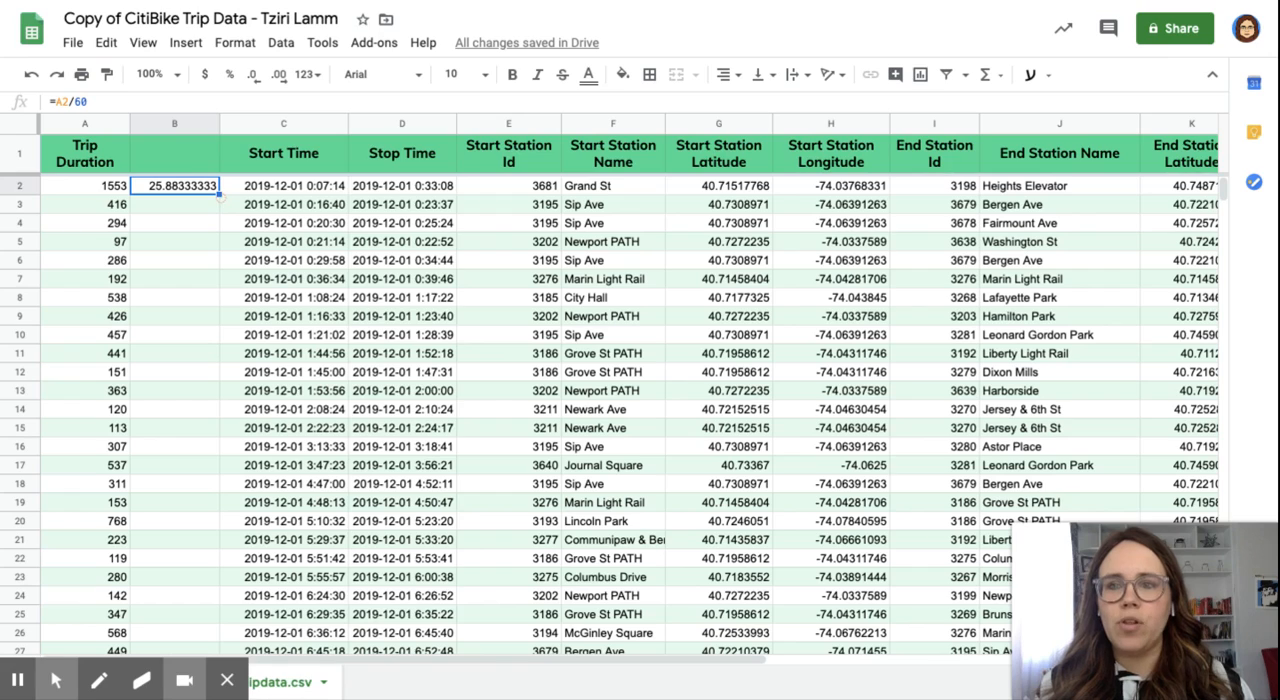
{"action": "double_click", "coordinate": [219, 196]}
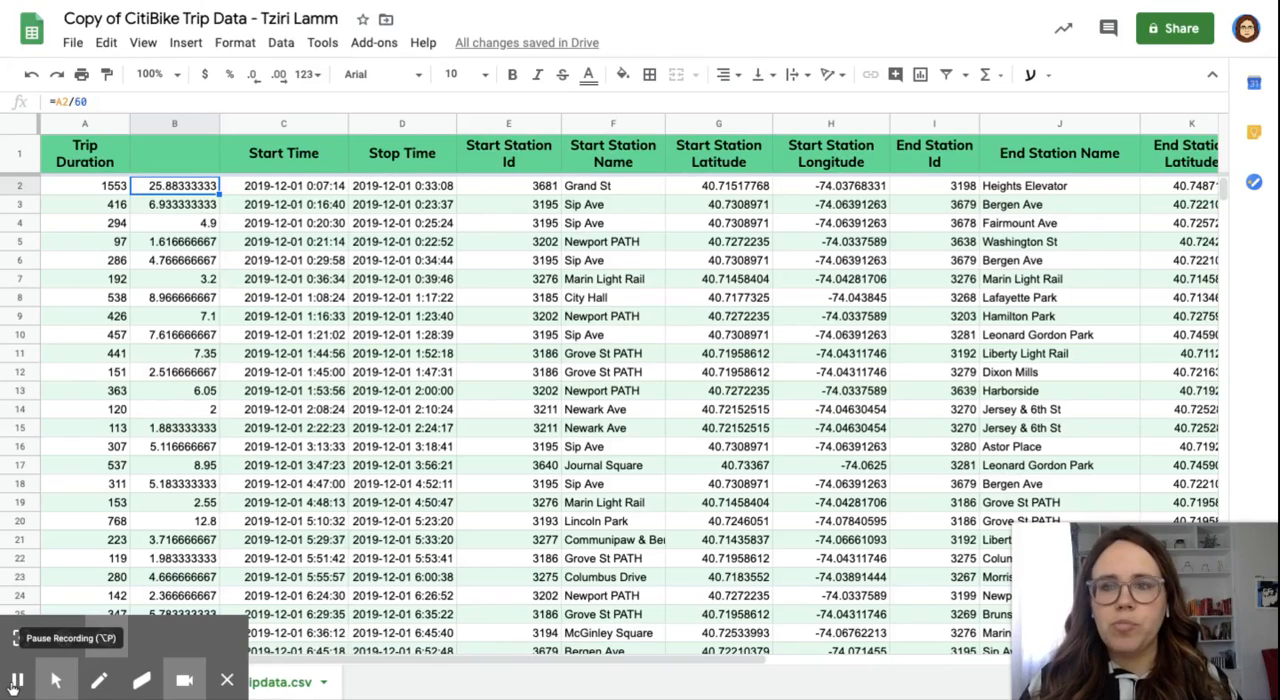
Step: Examine the filled results in column B and check the formulas in cells B3 through B8
{"action": "scroll", "coordinate": [135, 451], "scroll_direction": "down", "scroll_amount": 2}
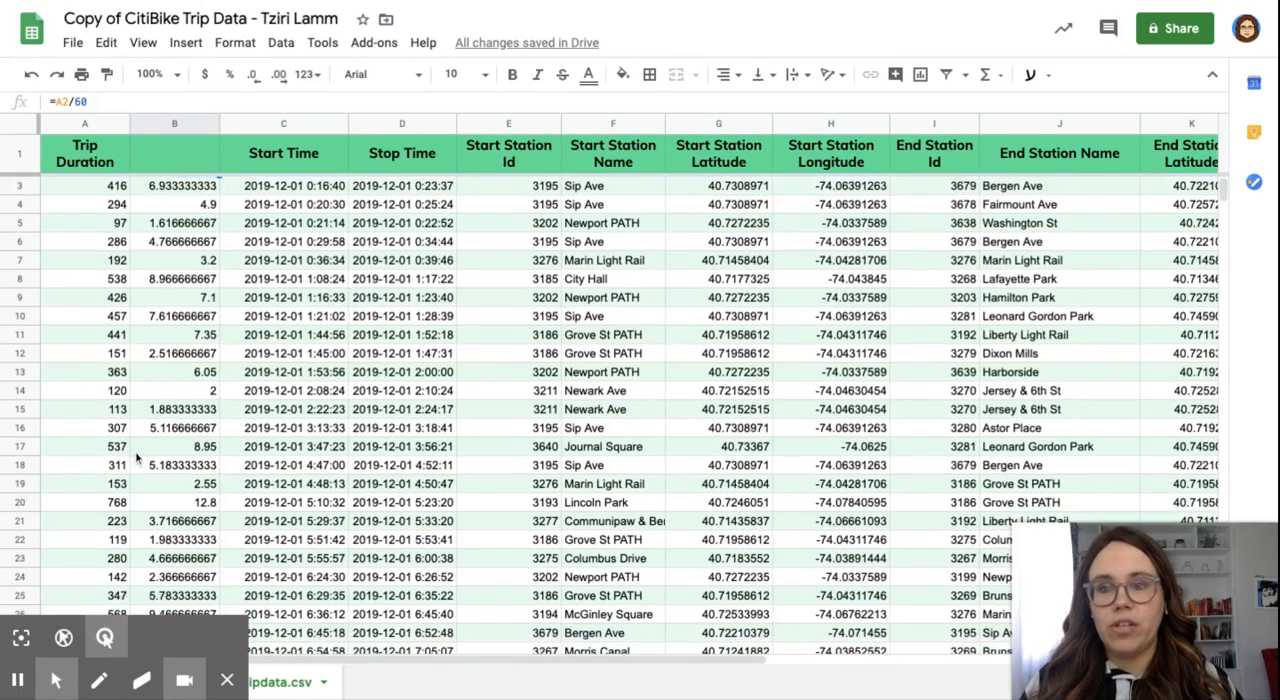
{"action": "scroll", "coordinate": [137, 457], "scroll_direction": "down", "scroll_amount": 5}
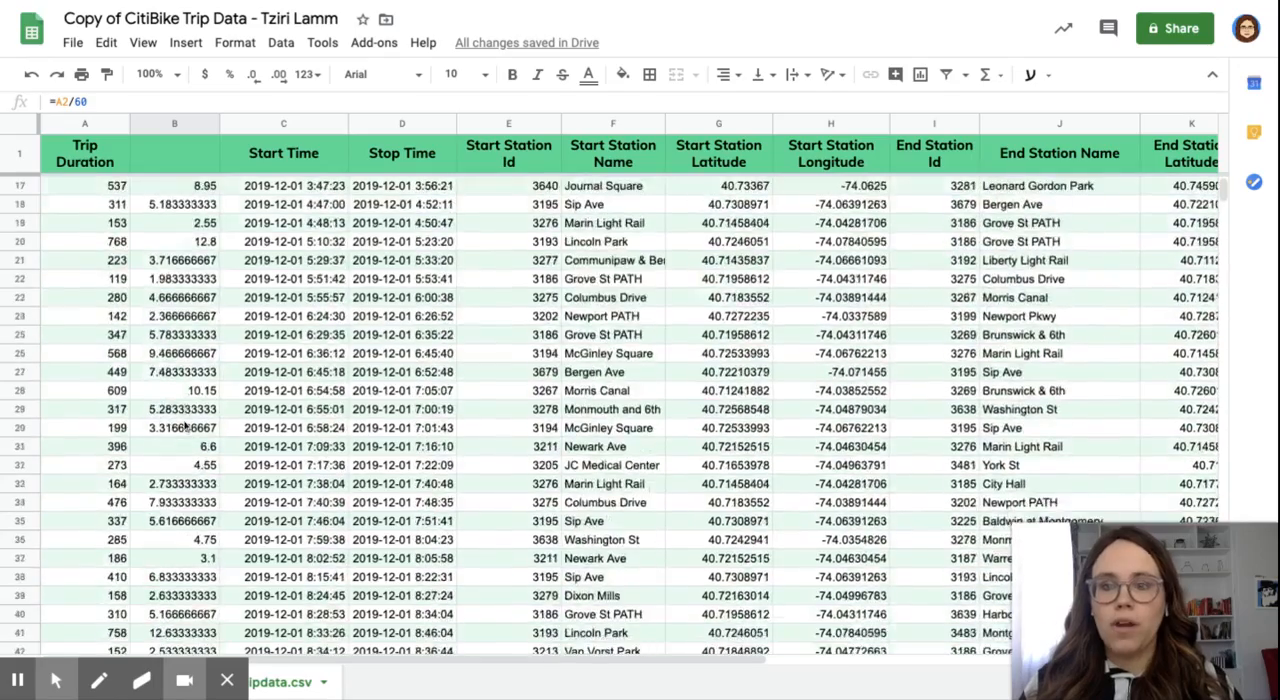
{"action": "scroll", "coordinate": [184, 427], "scroll_direction": "up", "scroll_amount": 6}
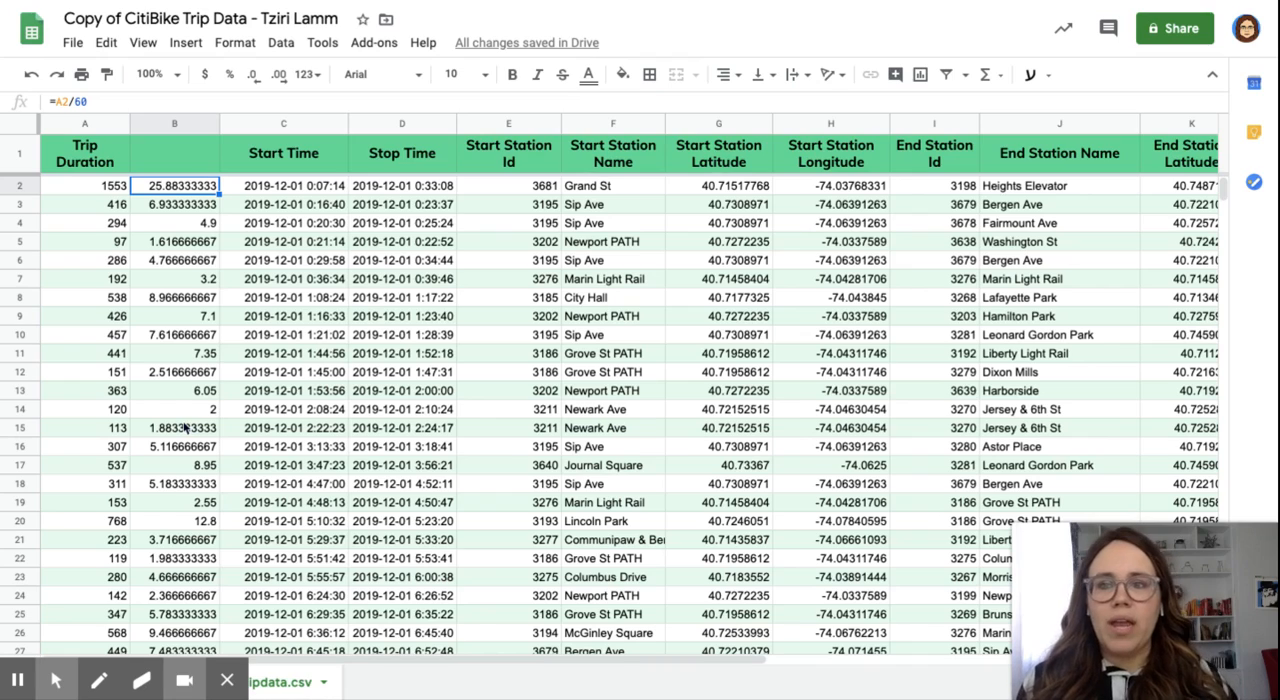
{"action": "left_click", "coordinate": [182, 205]}
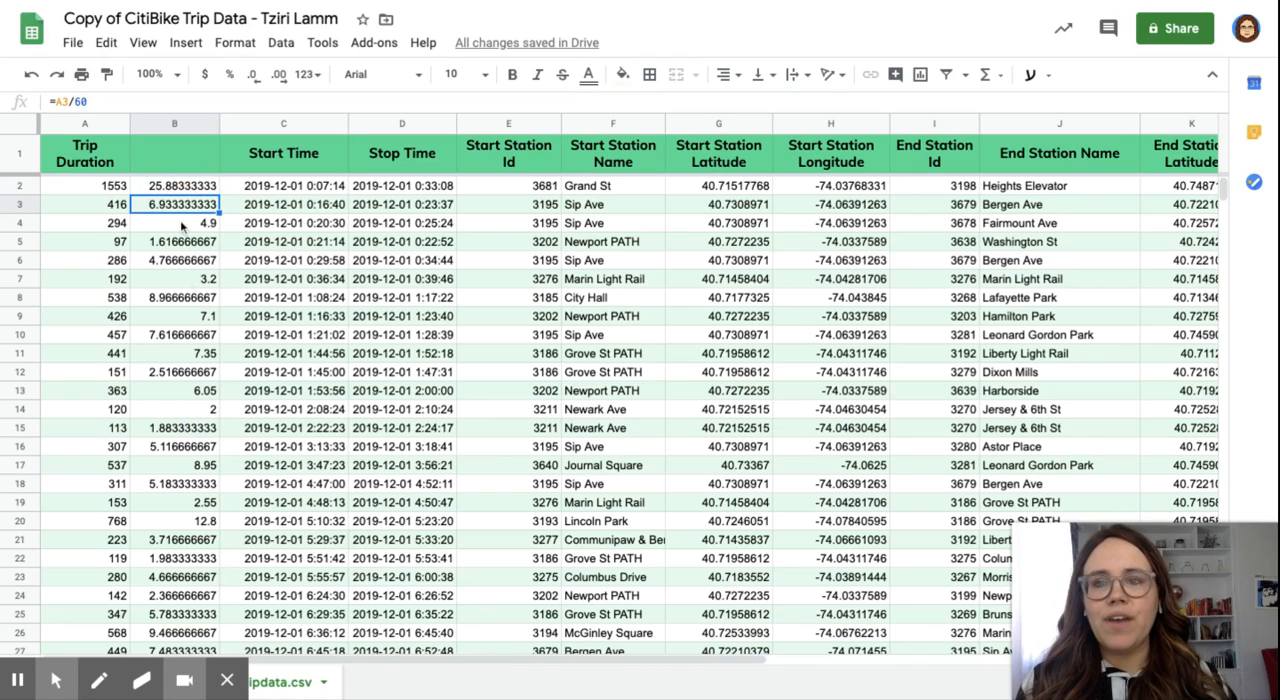
{"action": "left_click", "coordinate": [182, 226]}
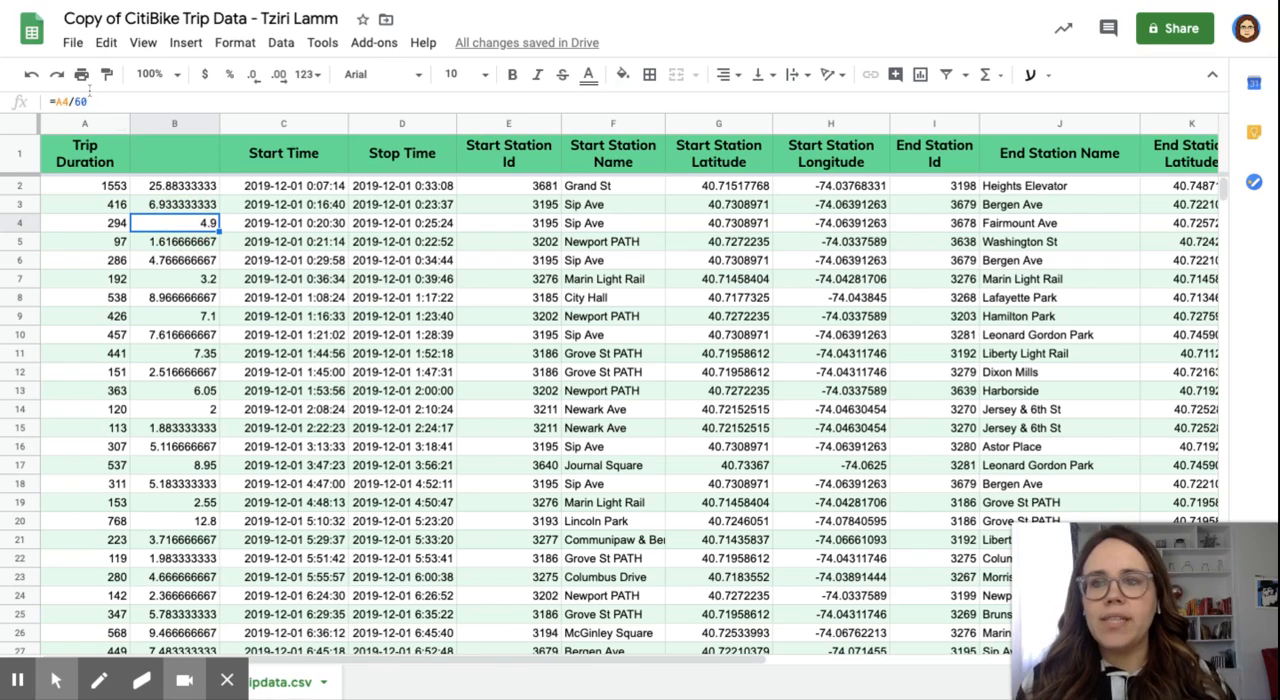
{"action": "left_click", "coordinate": [175, 242]}
{"action": "left_click", "coordinate": [177, 262]}
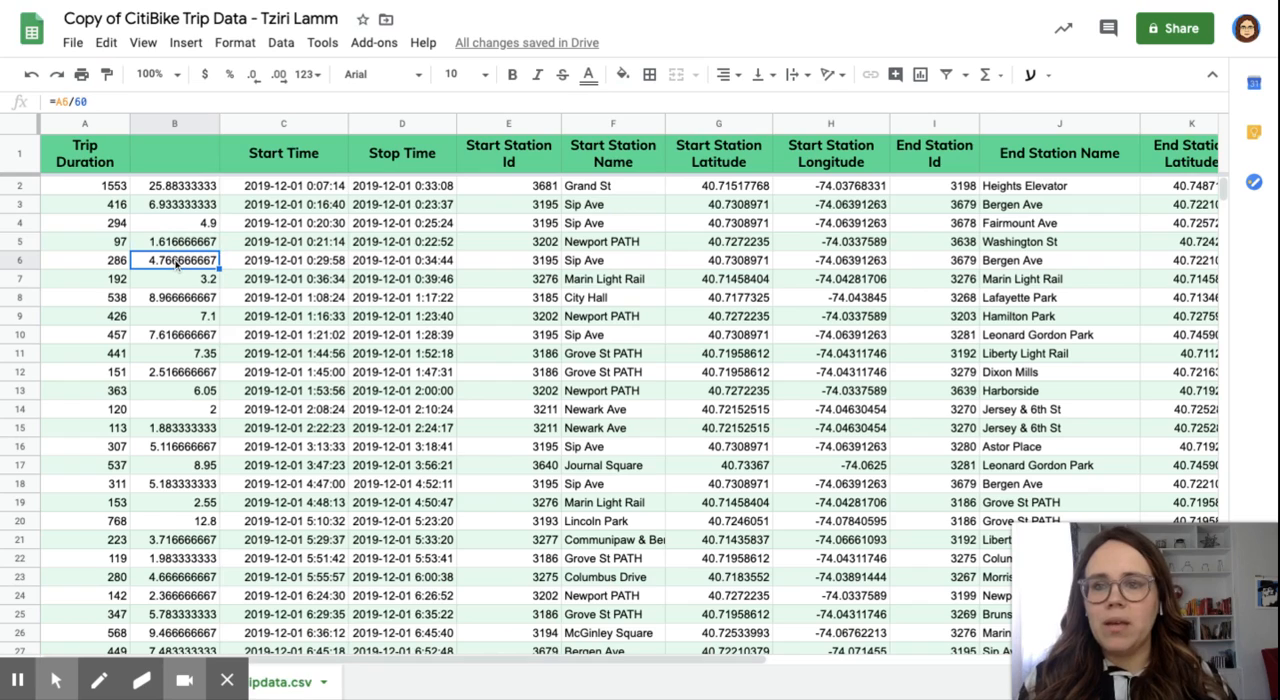
{"action": "left_click", "coordinate": [178, 283]}
{"action": "left_click", "coordinate": [179, 301]}
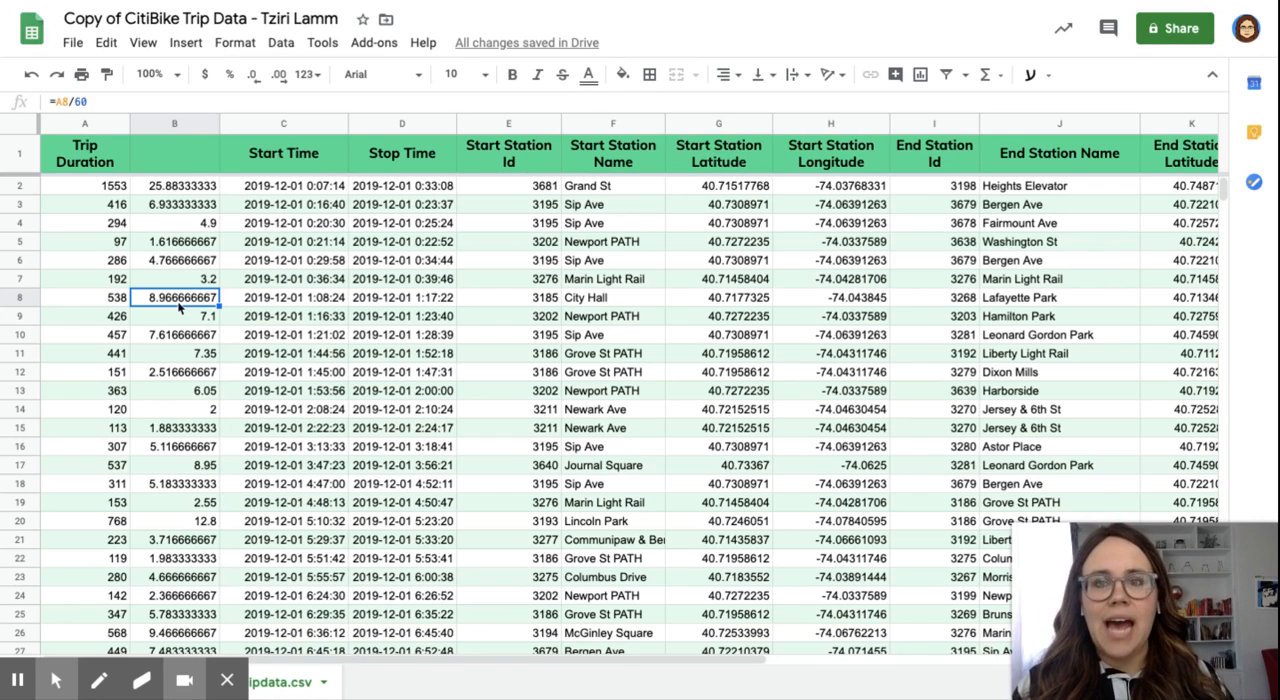
Step: Replace column B's formulas with static results by copying the column and pasting values only over itself
{"action": "left_click", "coordinate": [176, 122]}
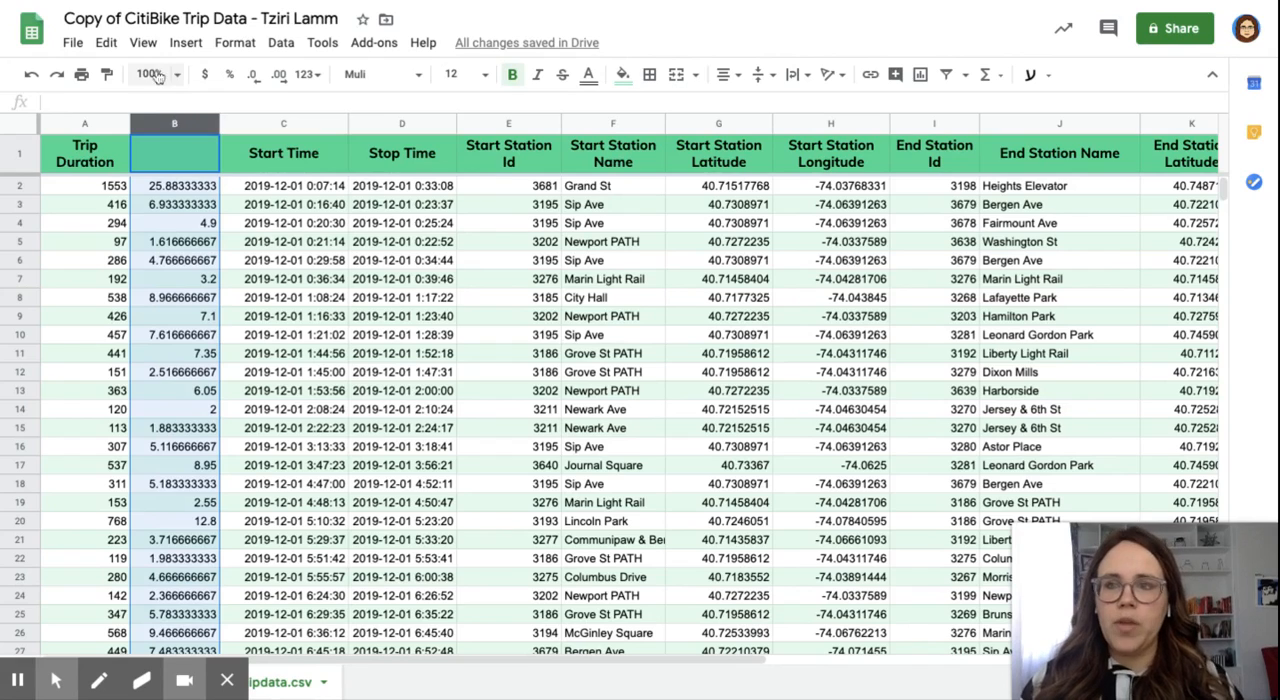
{"action": "left_click", "coordinate": [105, 43]}
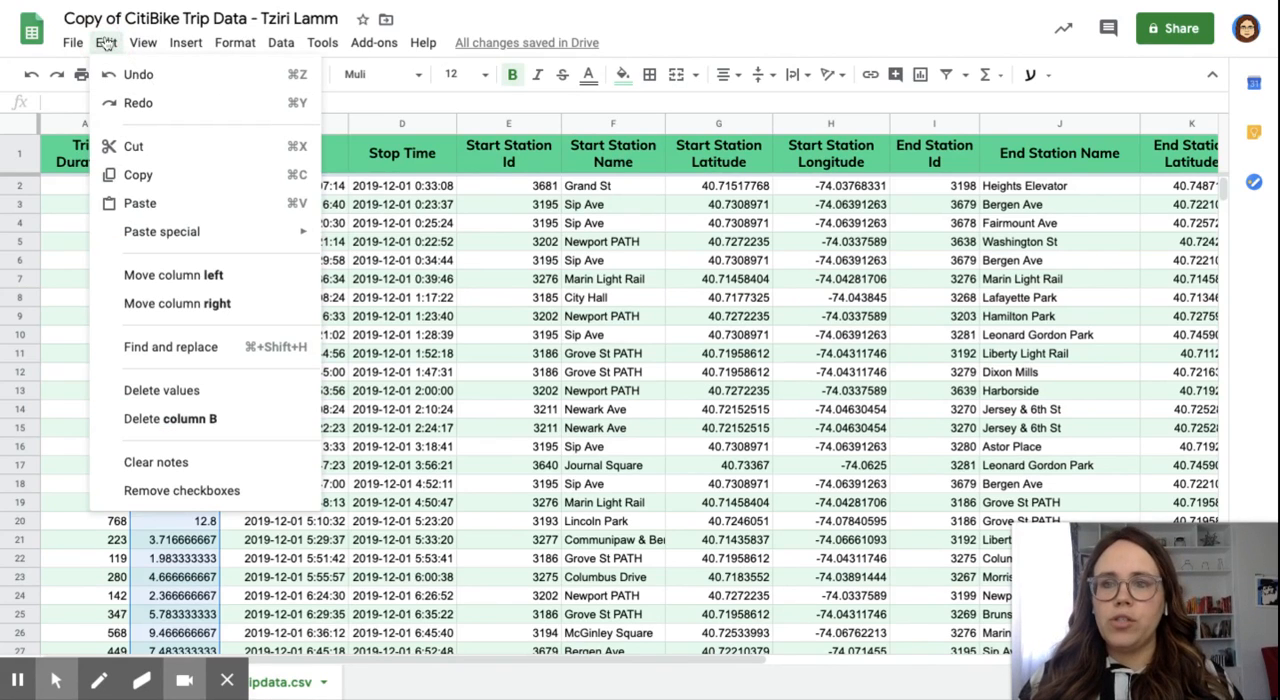
{"action": "left_click", "coordinate": [140, 175]}
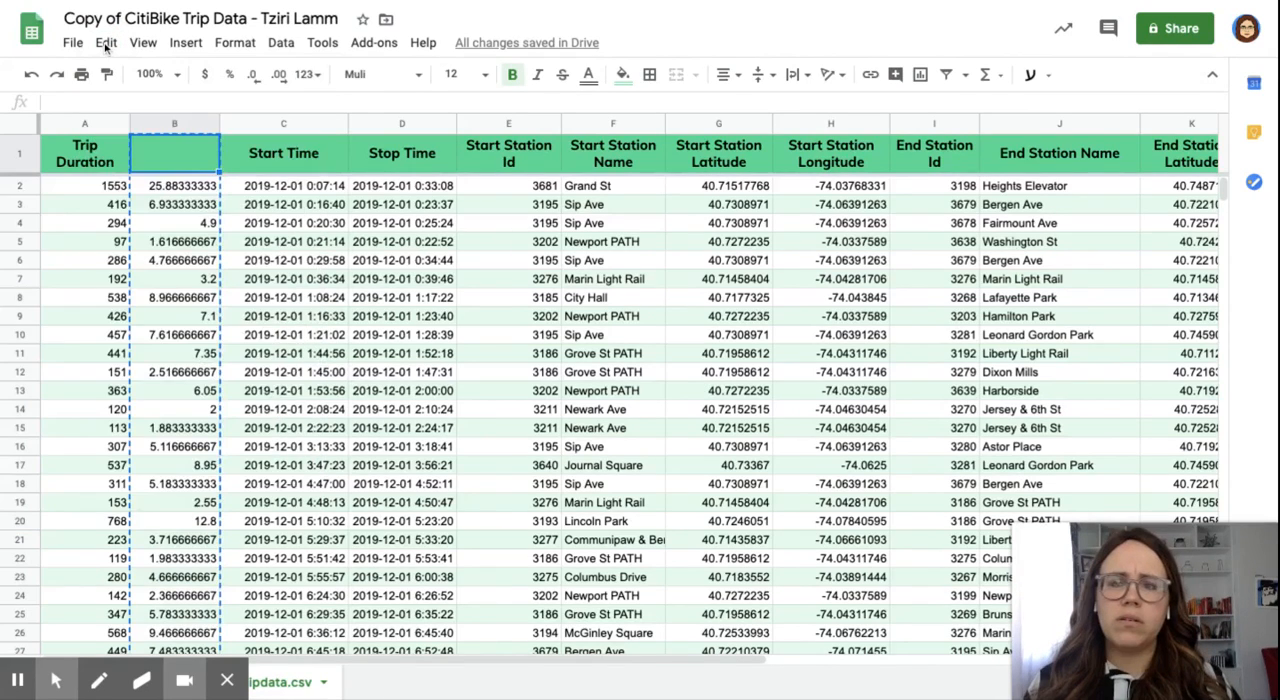
{"action": "left_click", "coordinate": [105, 44]}
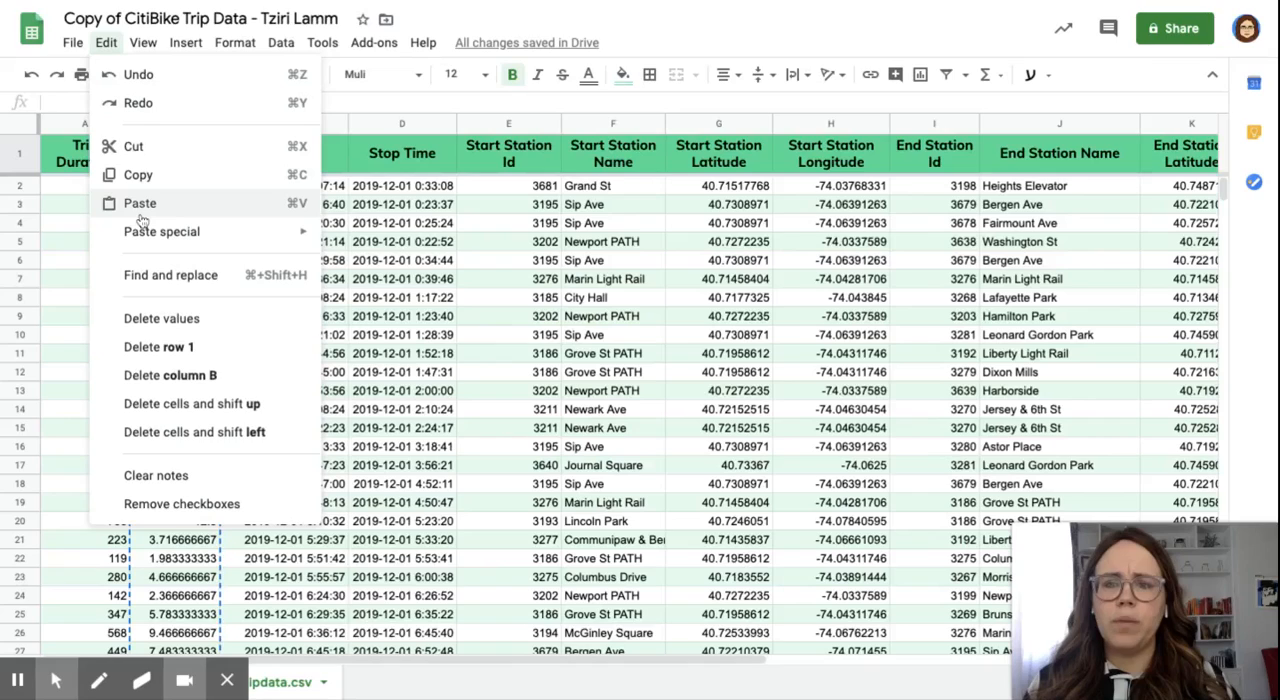
{"action": "mouse_move", "coordinate": [150, 232]}
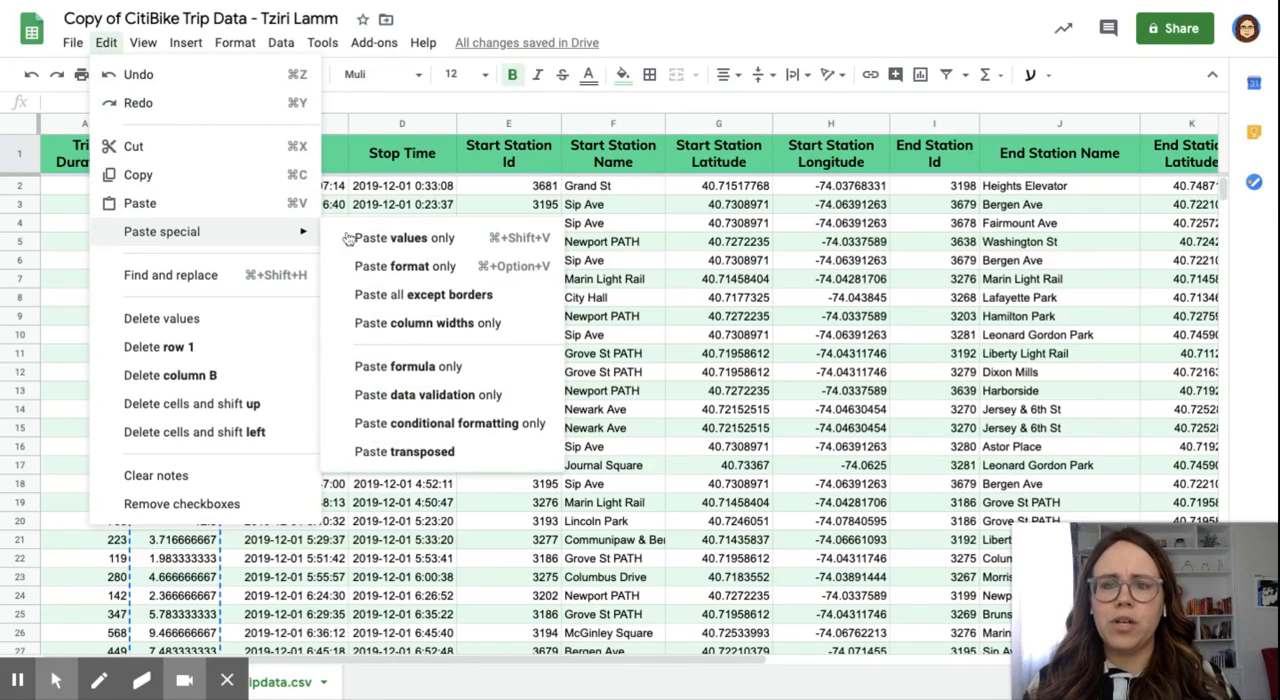
{"action": "left_click", "coordinate": [400, 249]}
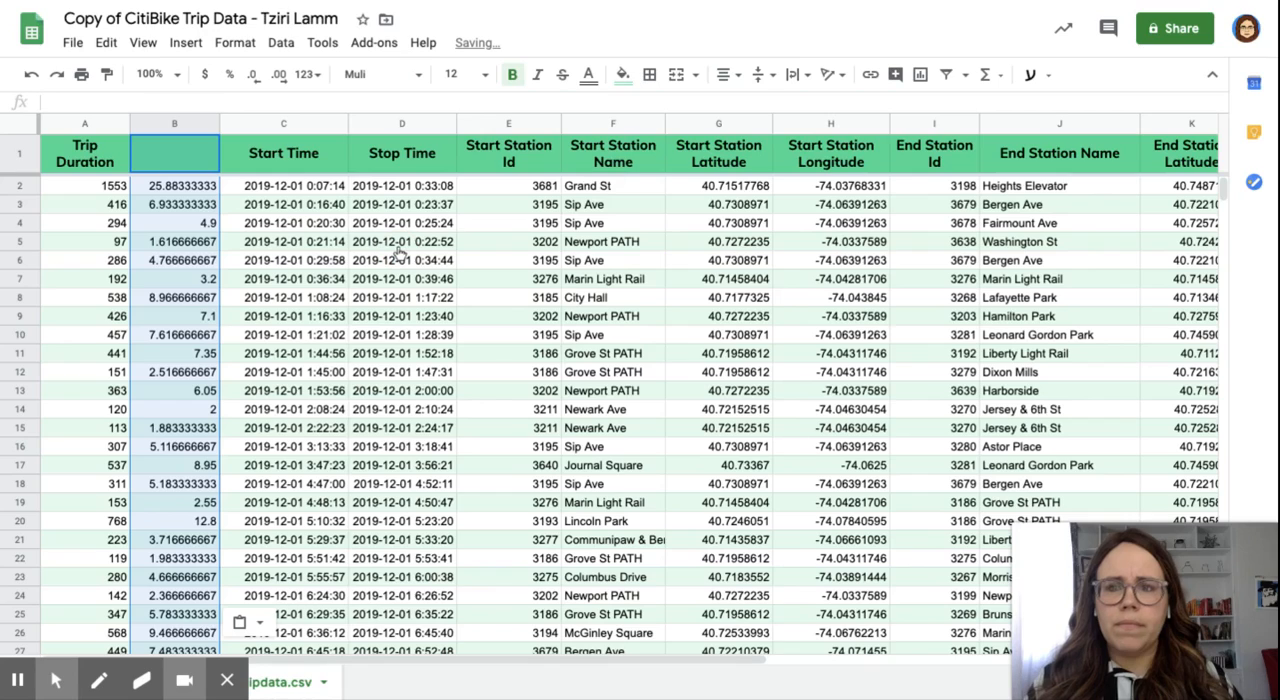
{"action": "left_click", "coordinate": [189, 188]}
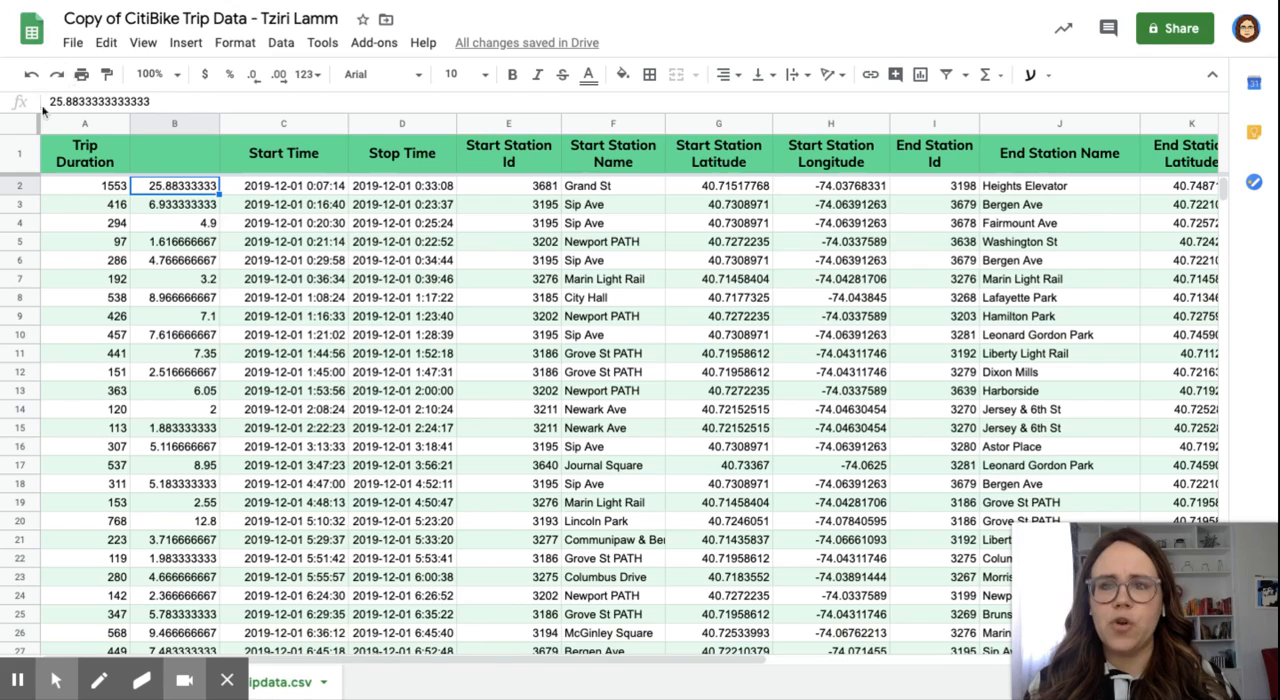
Step: Move the Trip Duration header from cell A1 to cell B1
{"action": "left_click", "coordinate": [102, 158]}
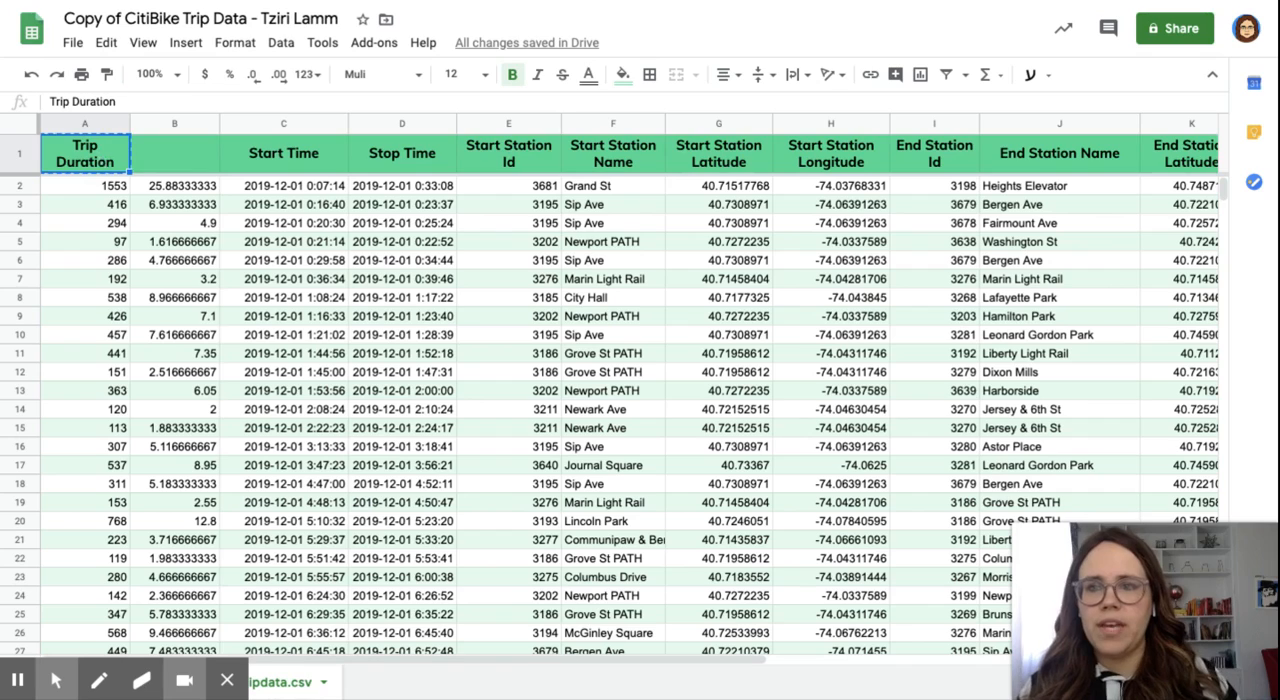
{"action": "key", "text": "ctrl+c"}
{"action": "left_click", "coordinate": [166, 158]}
{"action": "key", "text": "ctrl+v"}
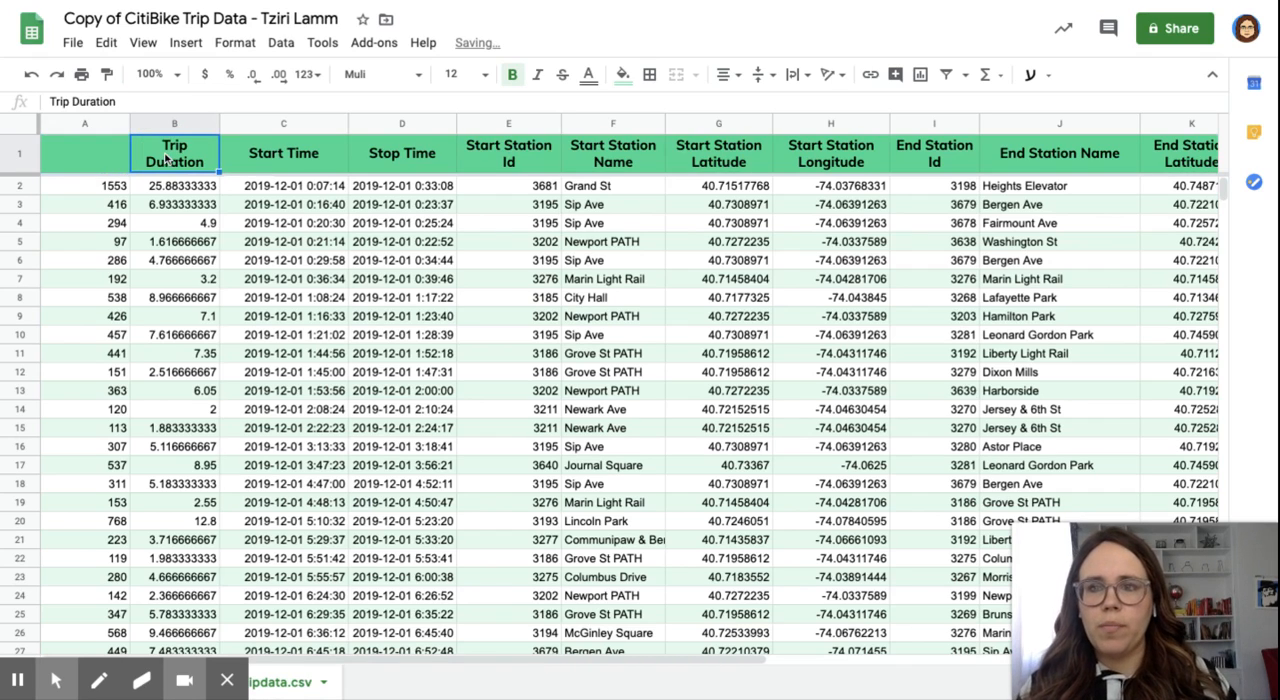
Step: Delete column A, which holds the original trip durations in seconds
{"action": "left_click", "coordinate": [90, 122]}
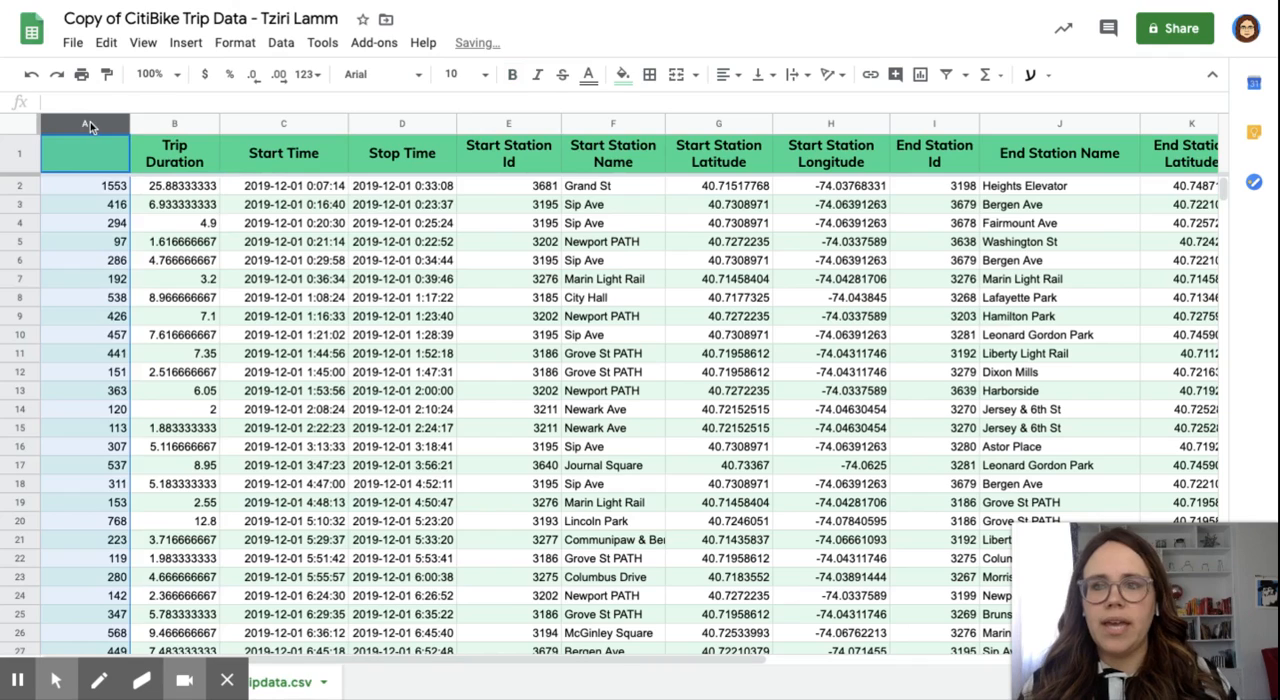
{"action": "right_click", "coordinate": [117, 127]}
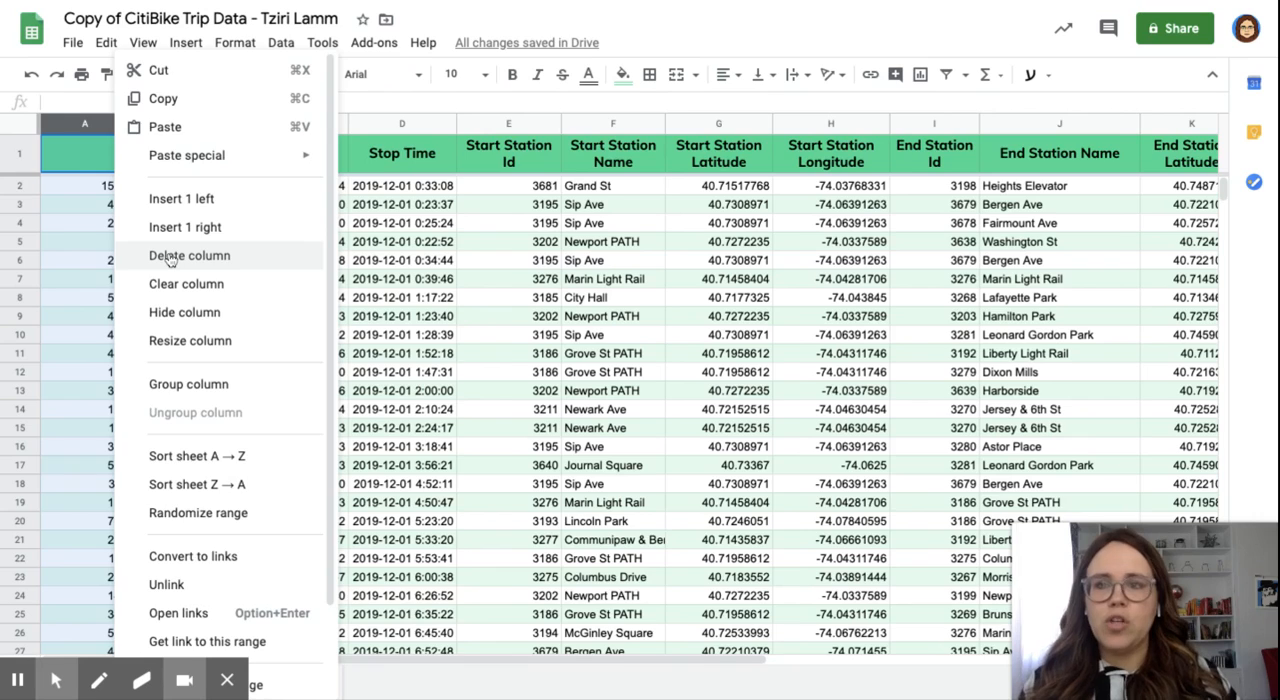
{"action": "left_click", "coordinate": [170, 258]}
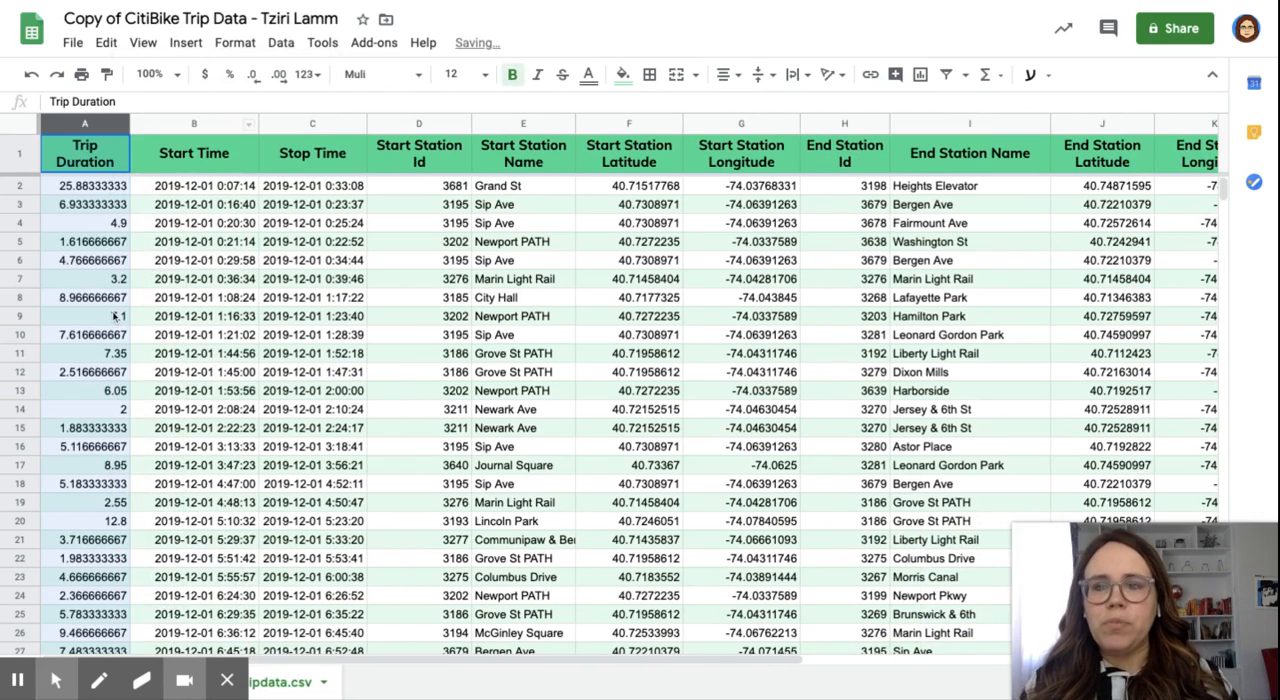